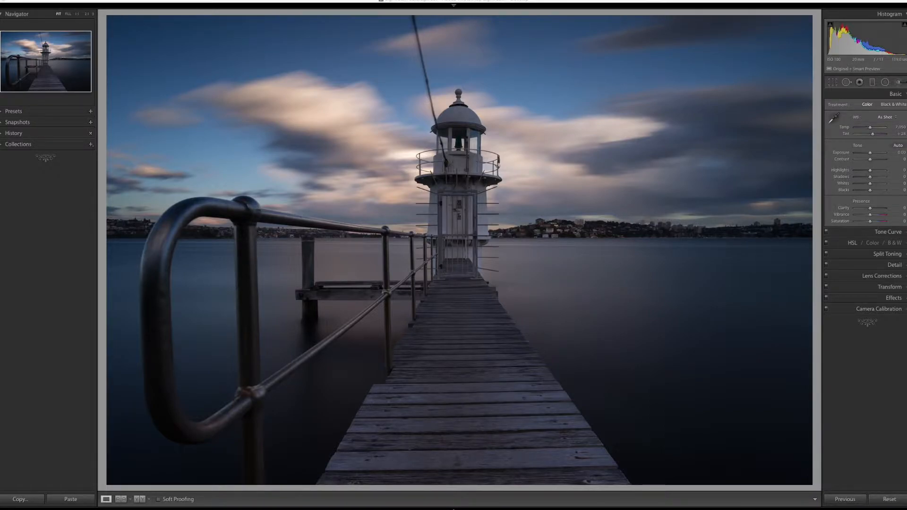
# Adjust the lighthouse photo's tone: Exposure +1.35, Highlights -40, Shadows +72, Whites +14 and Blacks -11.
pyautogui.moveTo(870, 153); pyautogui.dragTo(874, 156)
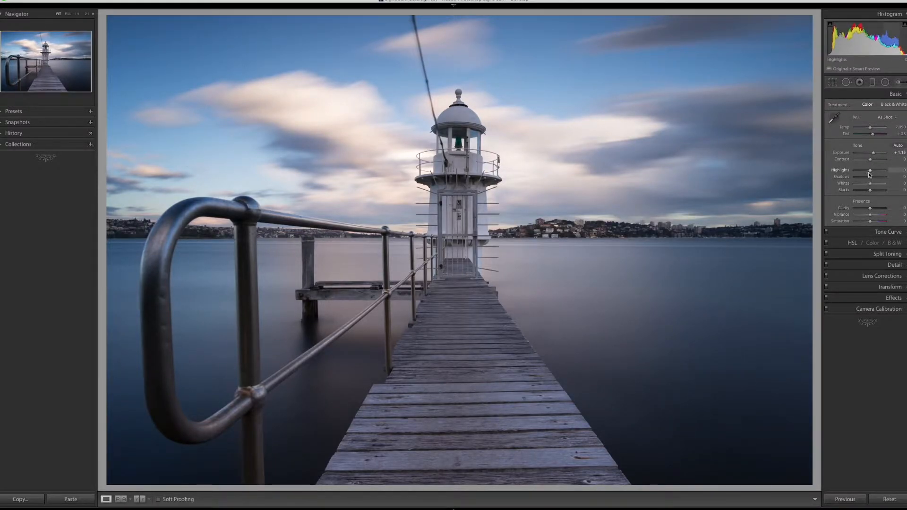
pyautogui.moveTo(869, 175); pyautogui.dragTo(881, 178)
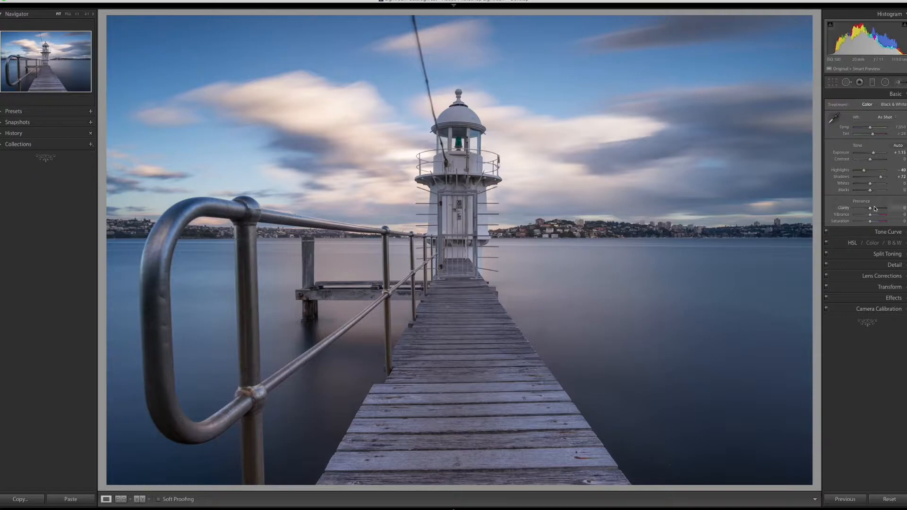
pyautogui.moveTo(870, 185); pyautogui.dragTo(867, 198)
# Send the adjusted lighthouse photo to Adobe Photoshop CC 2017 for editing.
pyautogui.rightClick(515, 144)
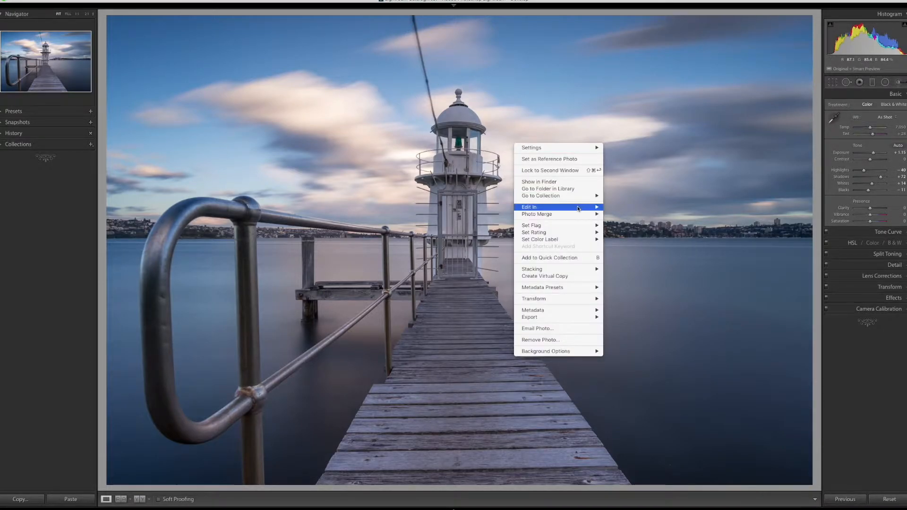
pyautogui.moveTo(590, 206)
pyautogui.click(622, 207)
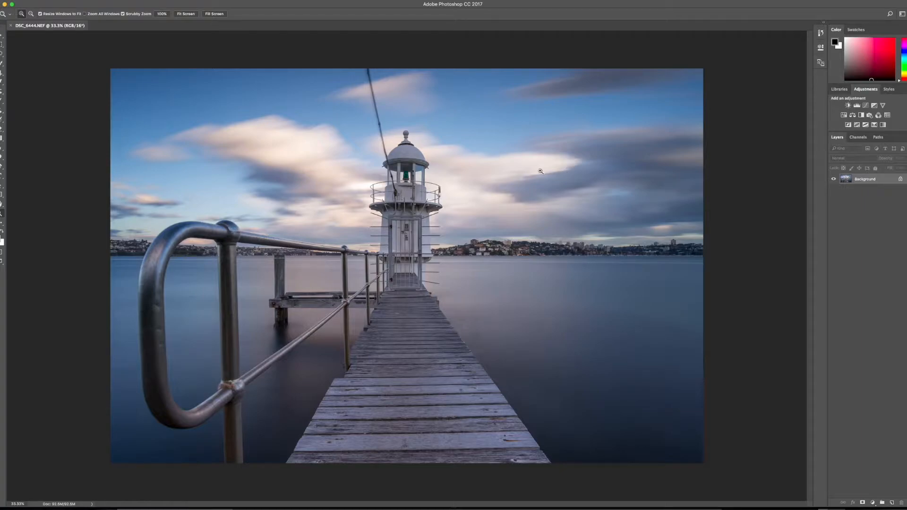
# Lasso the uppermost piece of the cable at the photo's upper edge and remove it with a Content-Aware fill.
pyautogui.click(374, 86)
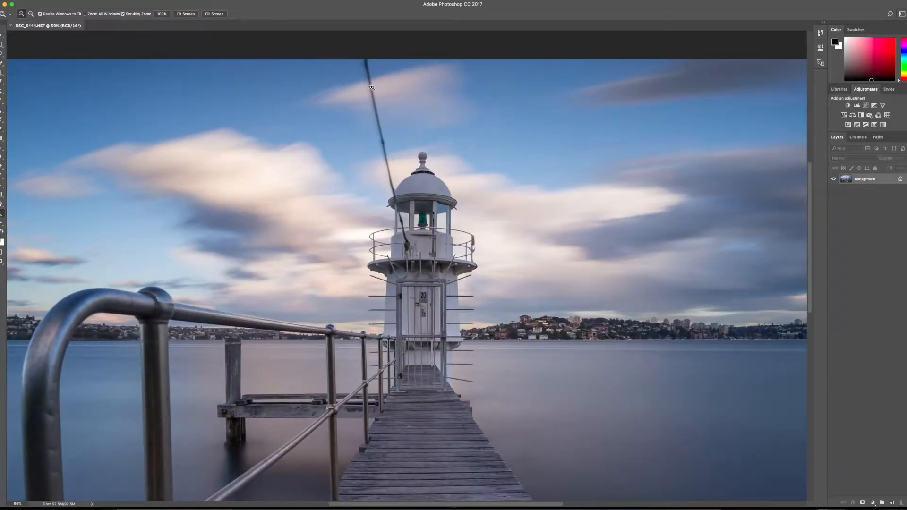
pyautogui.click(372, 88)
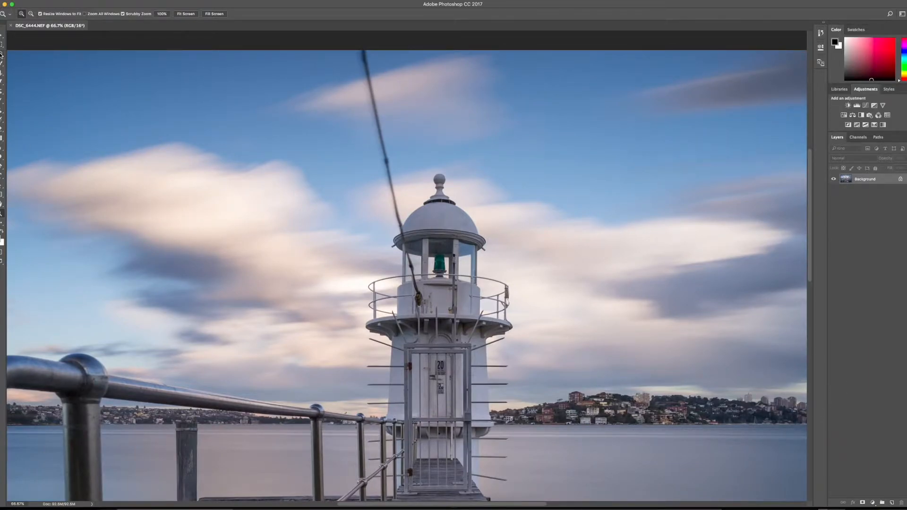
pyautogui.click(1, 55)
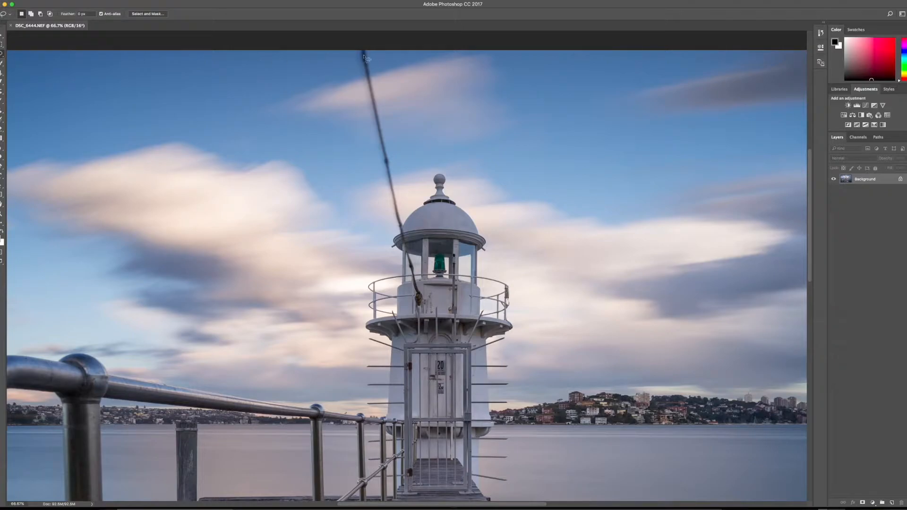
pyautogui.moveTo(356, 51)
pyautogui.mouseDown()
pyautogui.moveTo(358, 69)
pyautogui.moveTo(376, 59)
pyautogui.moveTo(373, 50)
pyautogui.moveTo(356, 50)
pyautogui.mouseUp()
pyautogui.click(88, 0)
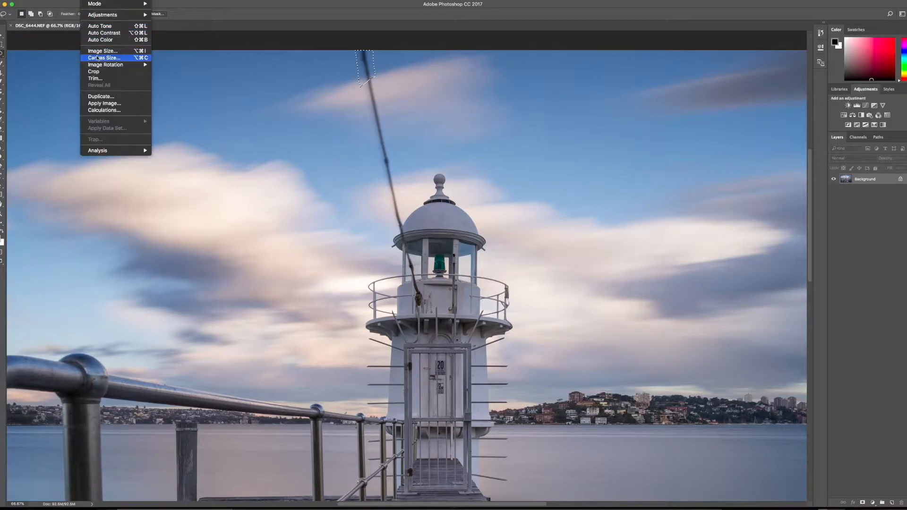
pyautogui.moveTo(73, 0)
pyautogui.click(90, 110)
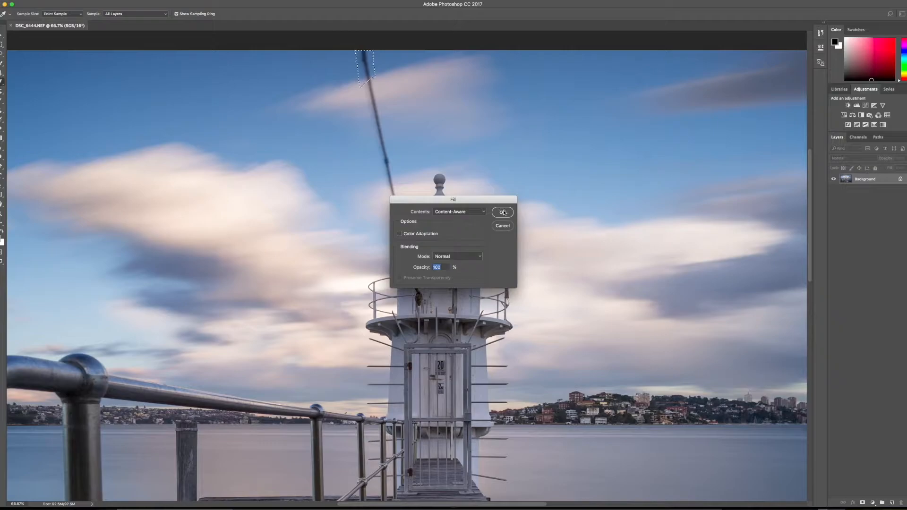
pyautogui.click(502, 213)
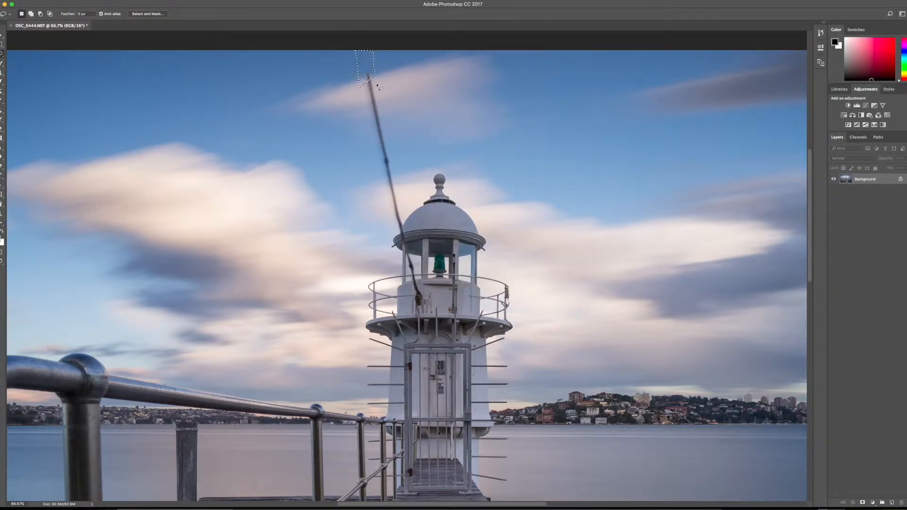
# Lasso the next section of cable over the small upper cloud and remove it with a Content-Aware fill.
pyautogui.moveTo(378, 76); pyautogui.dragTo(363, 76)
pyautogui.moveTo(367, 108); pyautogui.dragTo(377, 117)
pyautogui.rightClick(377, 67)
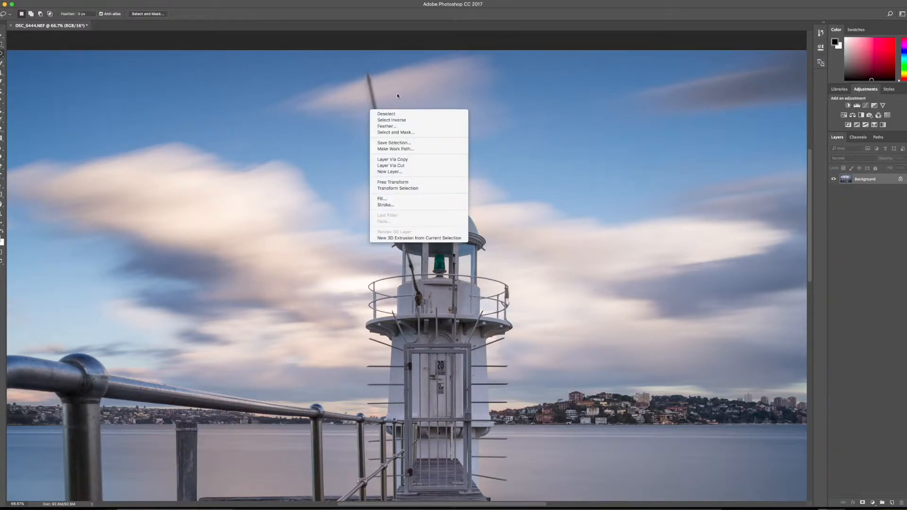
pyautogui.press('Escape')
pyautogui.press('shift')
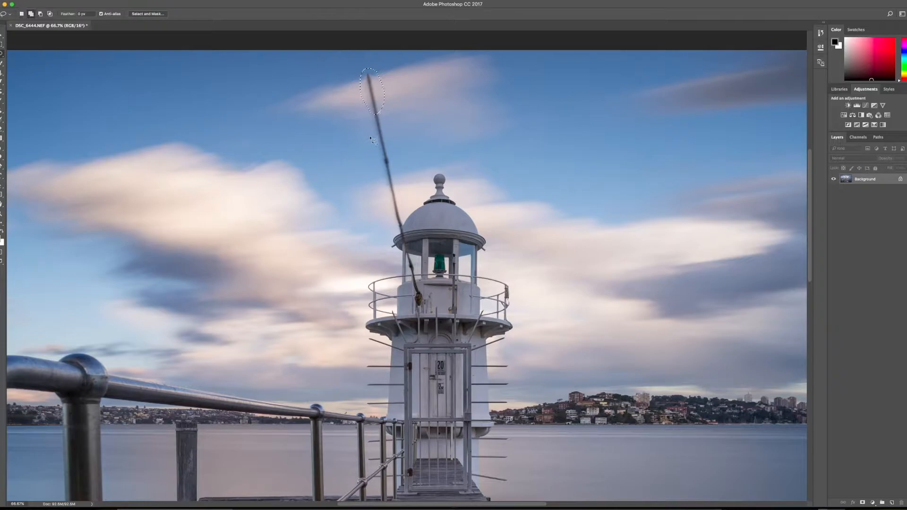
pyautogui.hotkey('shift', 'BackSpace')
pyautogui.click(506, 213)
# Select the cable in the blue sky below the small cloud and fill it with Content-Aware.
pyautogui.press('super+d')
pyautogui.hotkey('shift', 'BackSpace')
pyautogui.press('Return')
pyautogui.moveTo(374, 143)
pyautogui.mouseDown()
pyautogui.moveTo(383, 176)
pyautogui.moveTo(393, 180)
pyautogui.moveTo(388, 113)
pyautogui.mouseUp()
pyautogui.press('shift')
pyautogui.hotkey('shift', 'BackSpace')
pyautogui.press('Return')
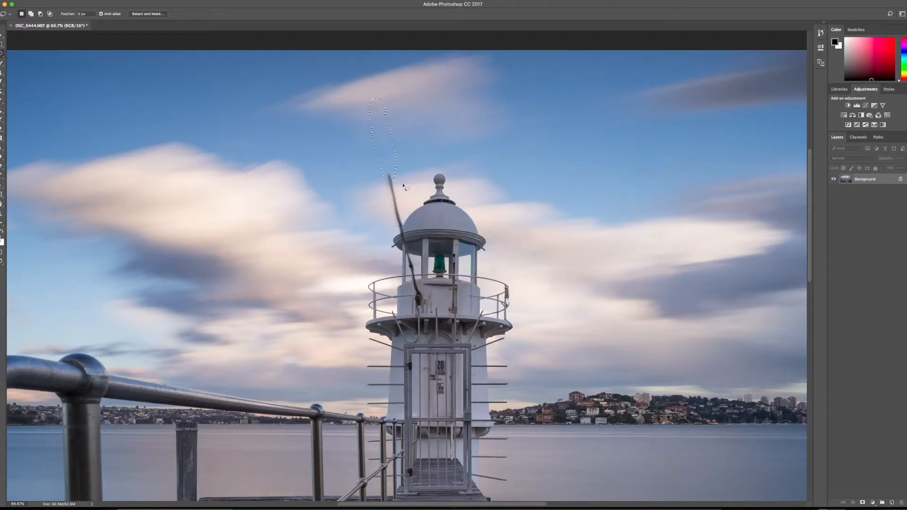
# Lasso the free tip of the remaining cable beside the lighthouse finial and fill it with Content-Aware.
pyautogui.moveTo(397, 182); pyautogui.dragTo(394, 179)
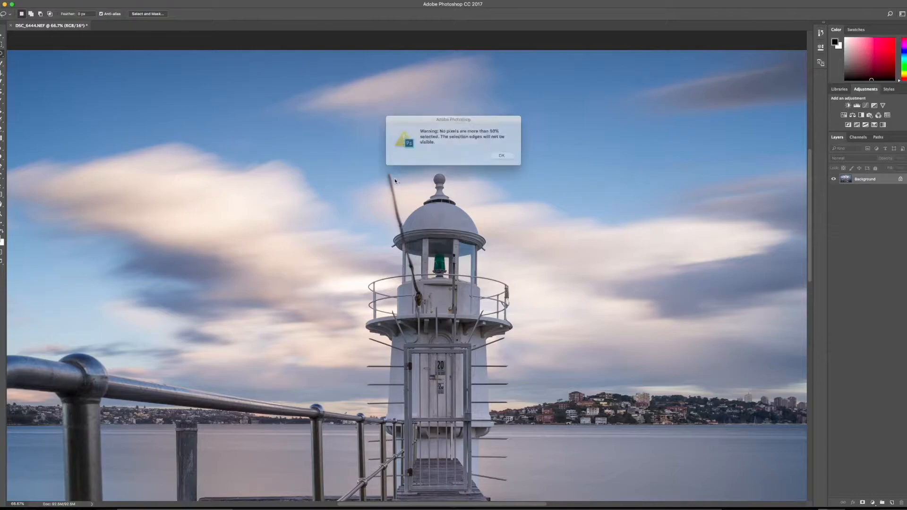
pyautogui.click(502, 156)
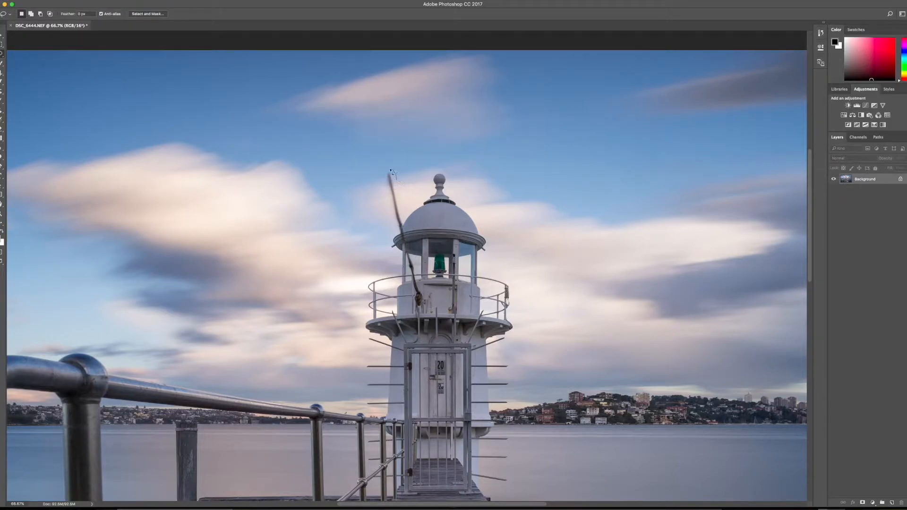
pyautogui.press('shift')
pyautogui.hotkey('shift', 'BackSpace')
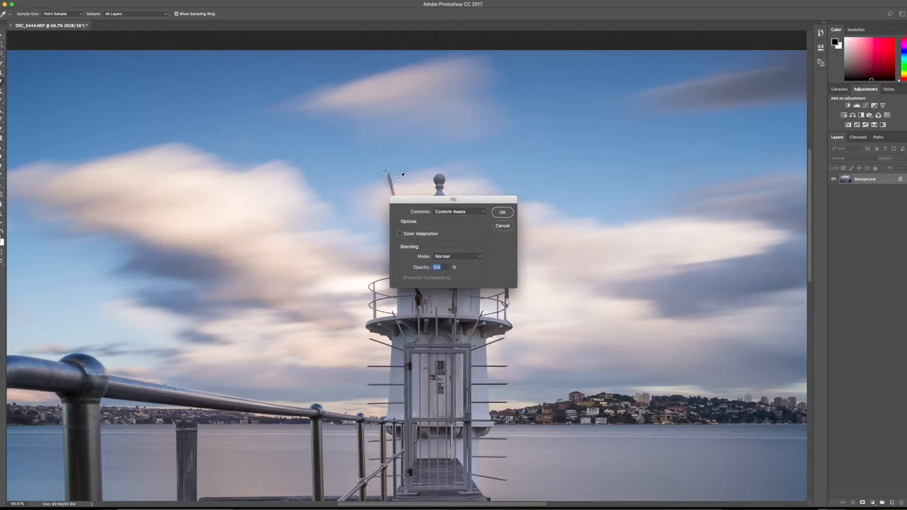
pyautogui.press('Return')
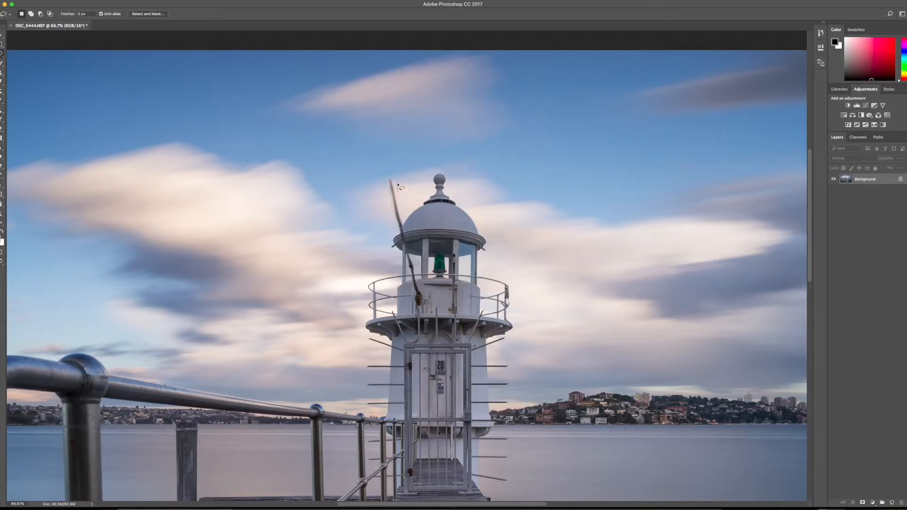
# Remove the stretch of cable between the sky and the lighthouse dome with Content-Aware fills.
pyautogui.moveTo(391, 178)
pyautogui.mouseDown()
pyautogui.moveTo(388, 195)
pyautogui.moveTo(403, 222)
pyautogui.moveTo(398, 191)
pyautogui.mouseUp()
pyautogui.hotkey('shift', 'BackSpace')
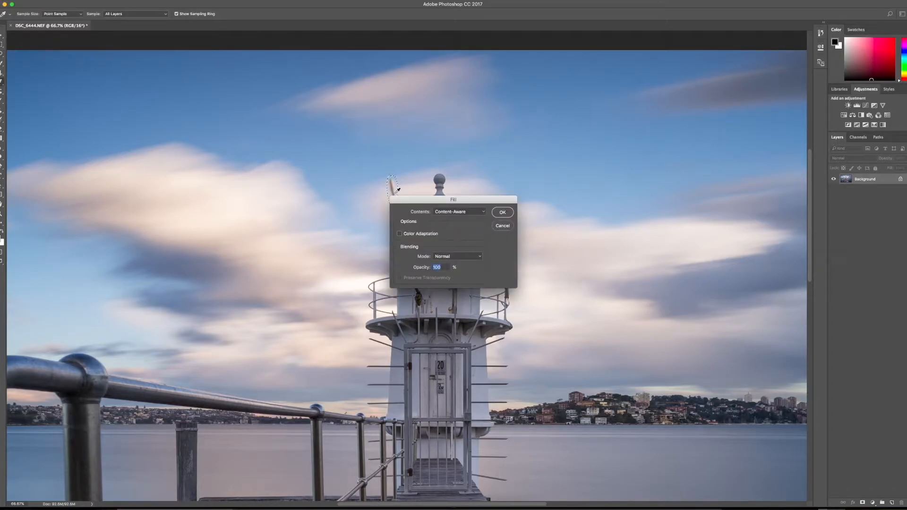
pyautogui.press('Return')
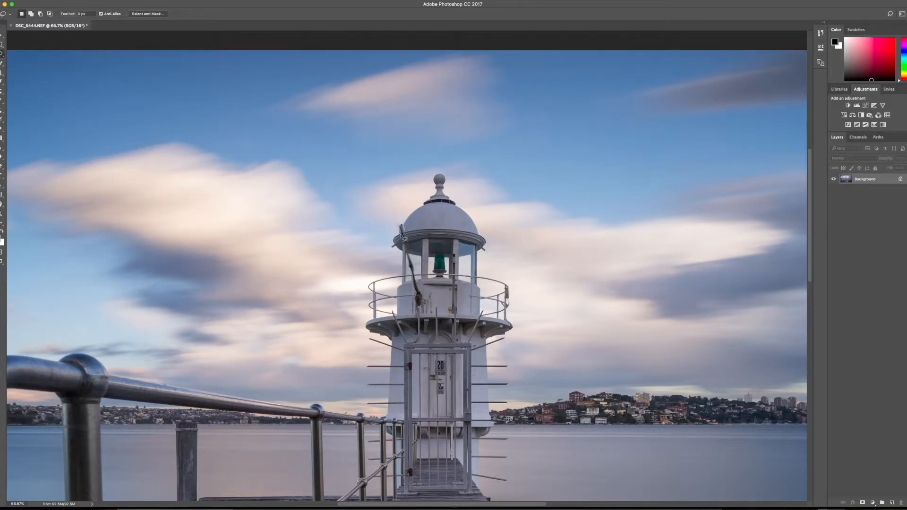
pyautogui.press('shift')
pyautogui.hotkey('shift', 'BackSpace')
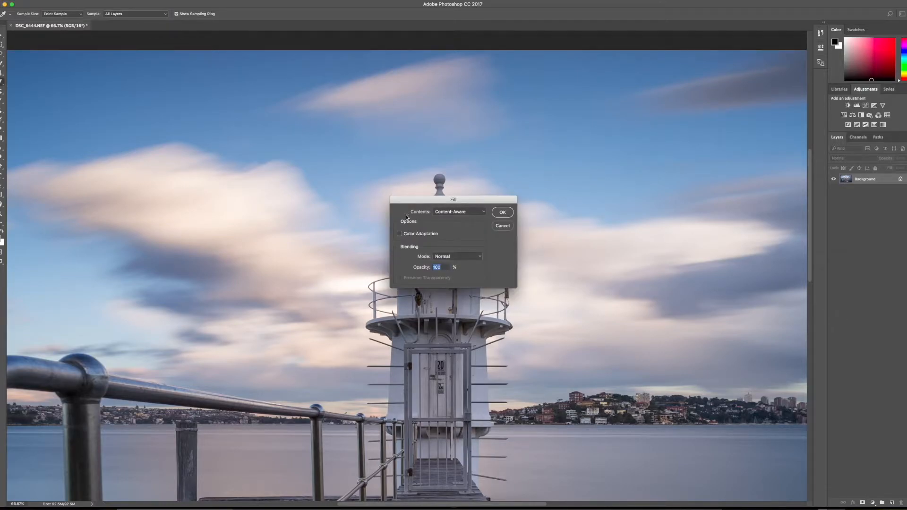
pyautogui.press('Return')
# Clean up the cable remnant on the dome's rim and the adjacent patch of sky with Content-Aware fills.
pyautogui.moveTo(407, 238); pyautogui.dragTo(407, 237)
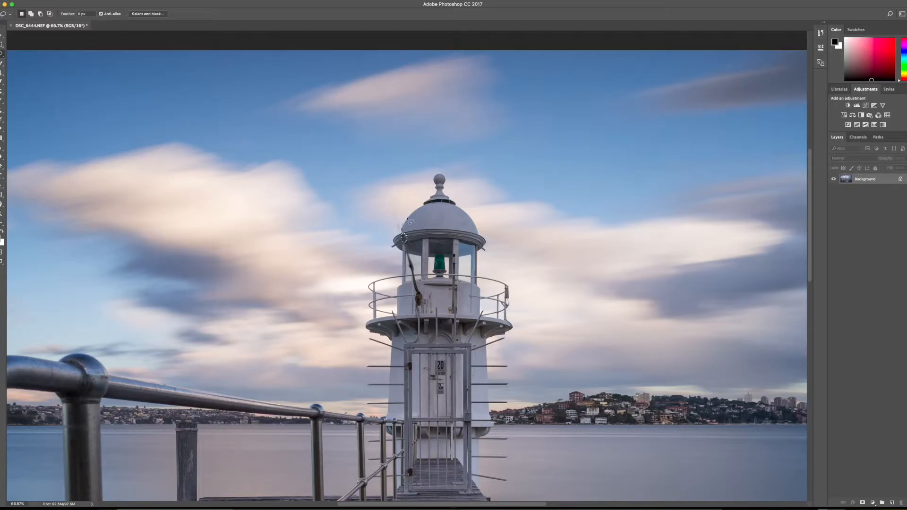
pyautogui.hotkey('shift', 'BackSpace')
pyautogui.press('Return')
pyautogui.moveTo(402, 216)
pyautogui.mouseDown()
pyautogui.moveTo(396, 195)
pyautogui.moveTo(390, 210)
pyautogui.moveTo(404, 235)
pyautogui.moveTo(402, 208)
pyautogui.mouseUp()
pyautogui.hotkey('shift', 'BackSpace')
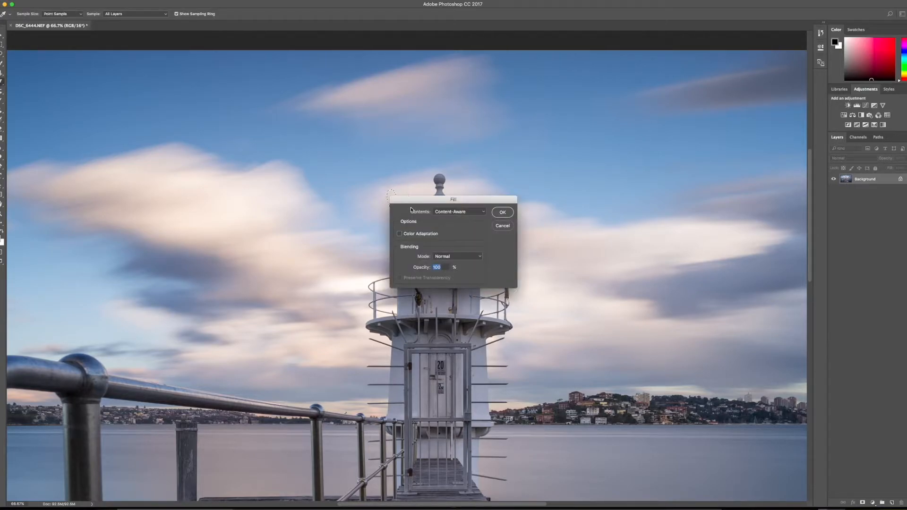
pyautogui.press('Return')
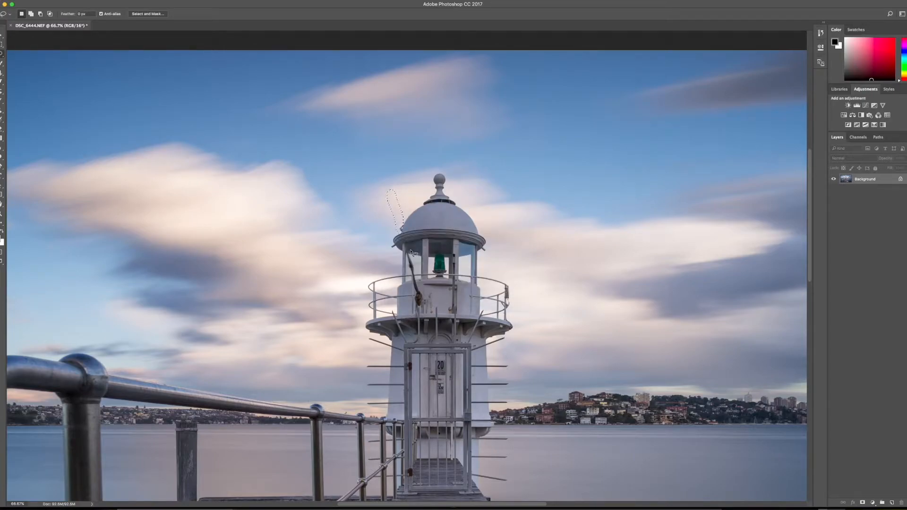
# Remove the cable below the dome's rim and across the lantern window with Content-Aware fills, and clear the selection.
pyautogui.moveTo(409, 246); pyautogui.dragTo(409, 245)
pyautogui.hotkey('shift', 'BackSpace')
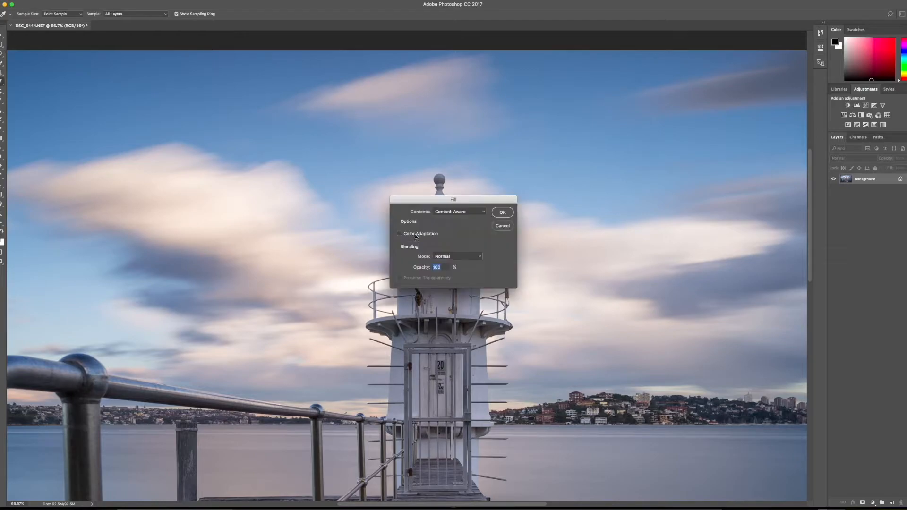
pyautogui.press('Return')
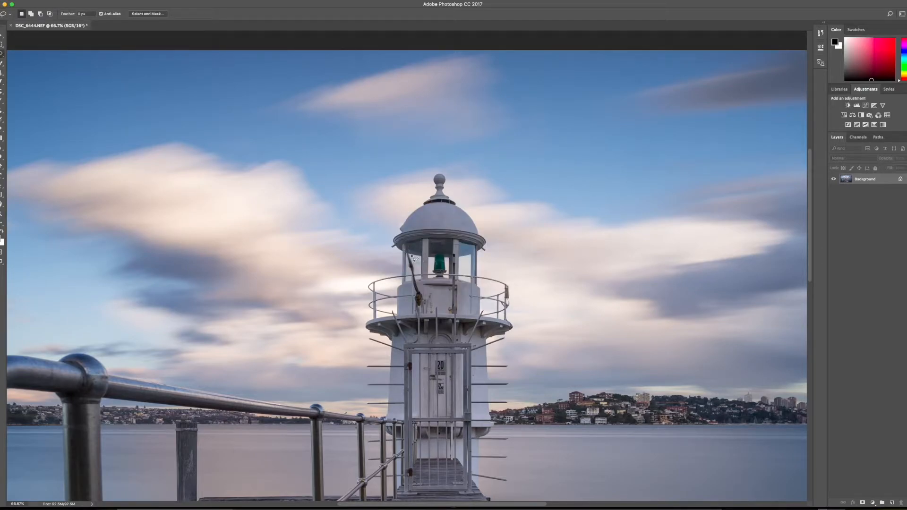
pyautogui.moveTo(408, 254); pyautogui.dragTo(409, 273)
pyautogui.hotkey('shift', 'BackSpace')
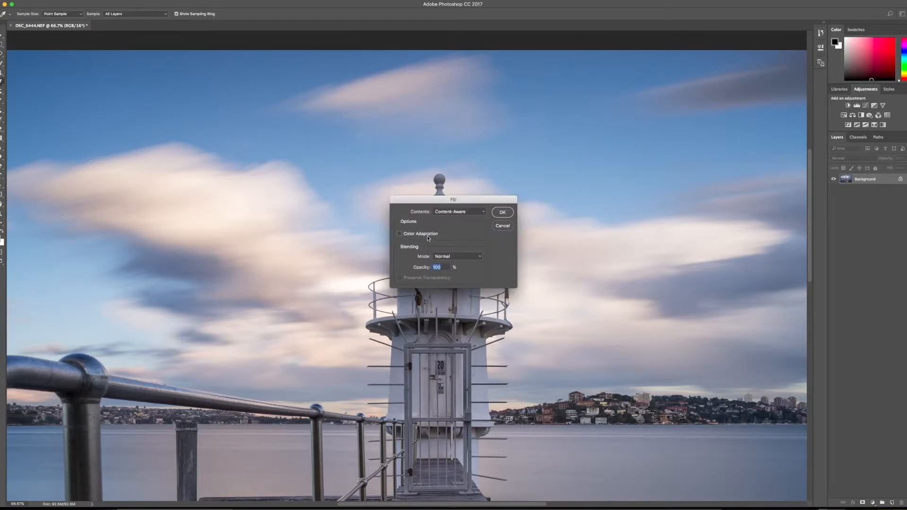
pyautogui.press('Return')
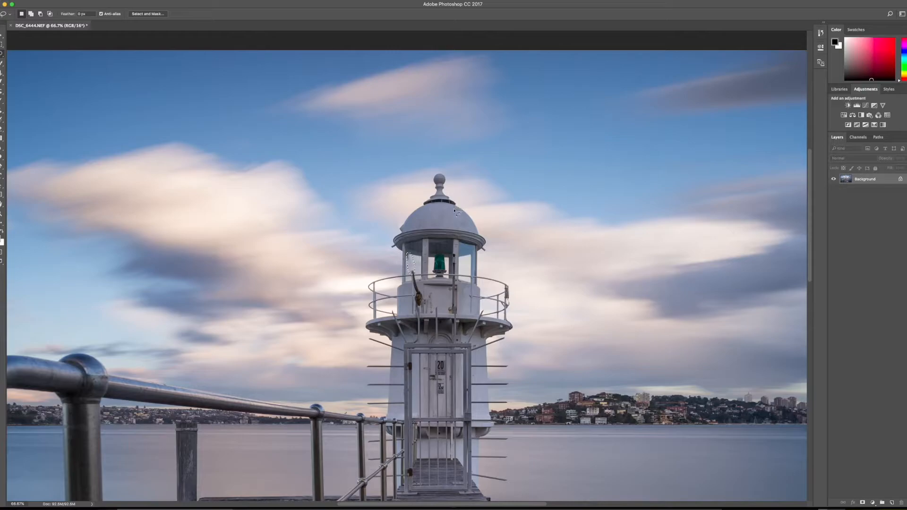
pyautogui.click(151, 1)
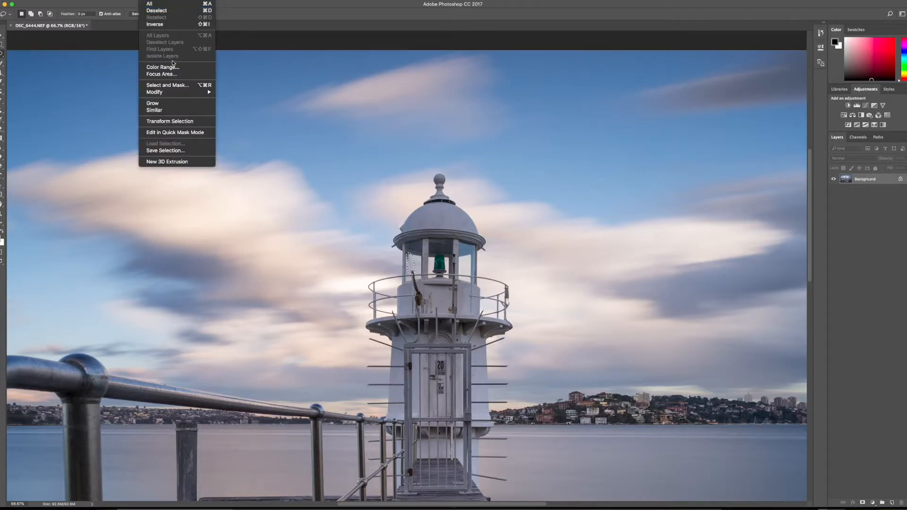
pyautogui.click(160, 10)
# View the whole retouched photo, then close DSC_6444.NEF and save its changes to return to Lightroom.
pyautogui.press('z')
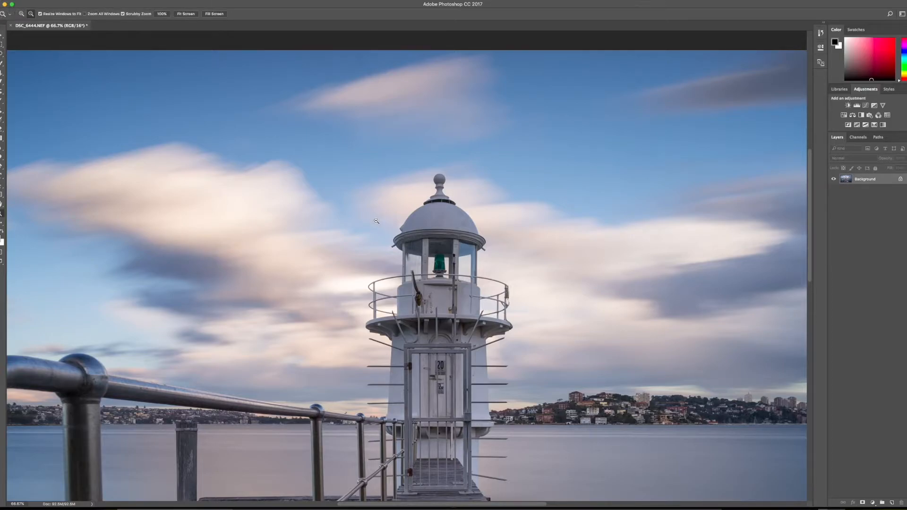
pyautogui.keyDown('alt'); pyautogui.click(377, 221); pyautogui.keyUp('alt')
pyautogui.keyDown('alt'); pyautogui.click(376, 221); pyautogui.keyUp('alt')
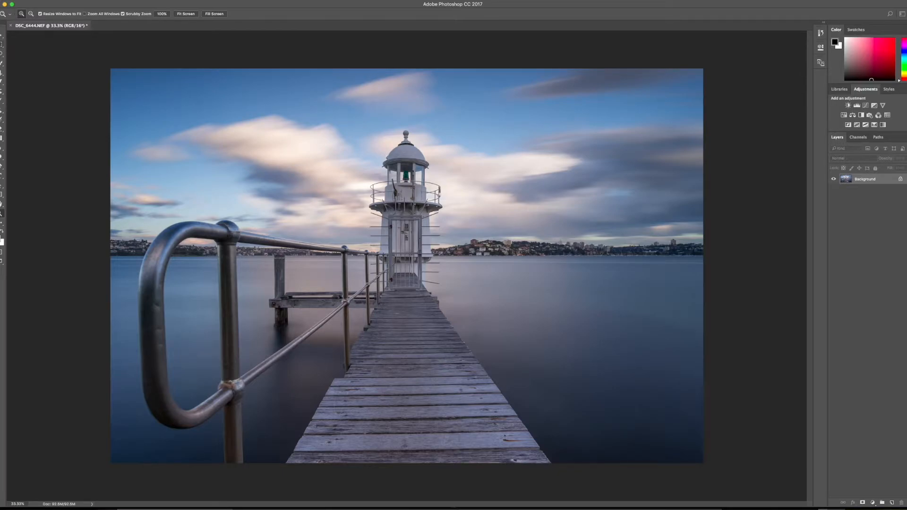
pyautogui.click(57, 0)
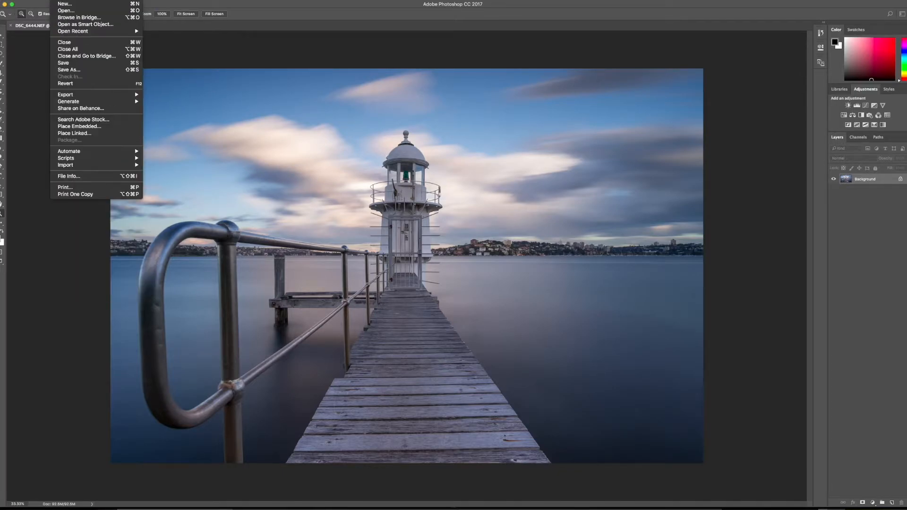
pyautogui.click(64, 43)
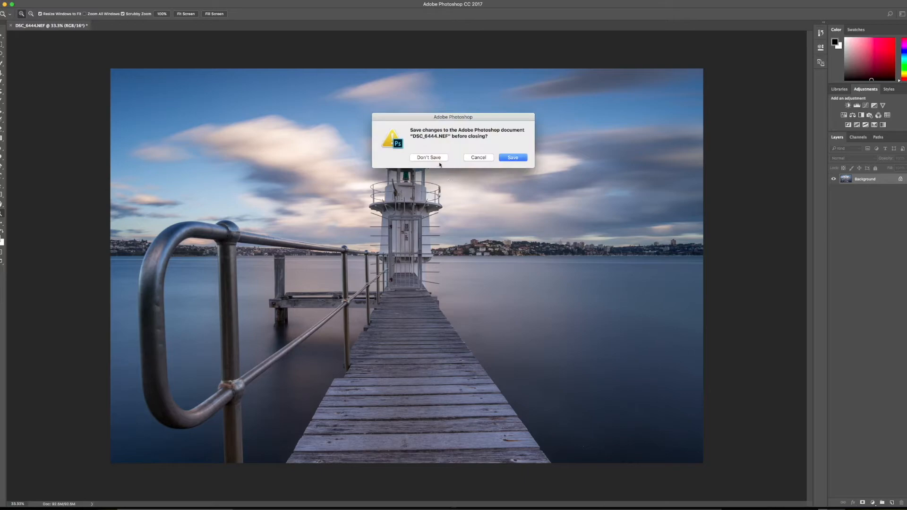
pyautogui.click(509, 156)
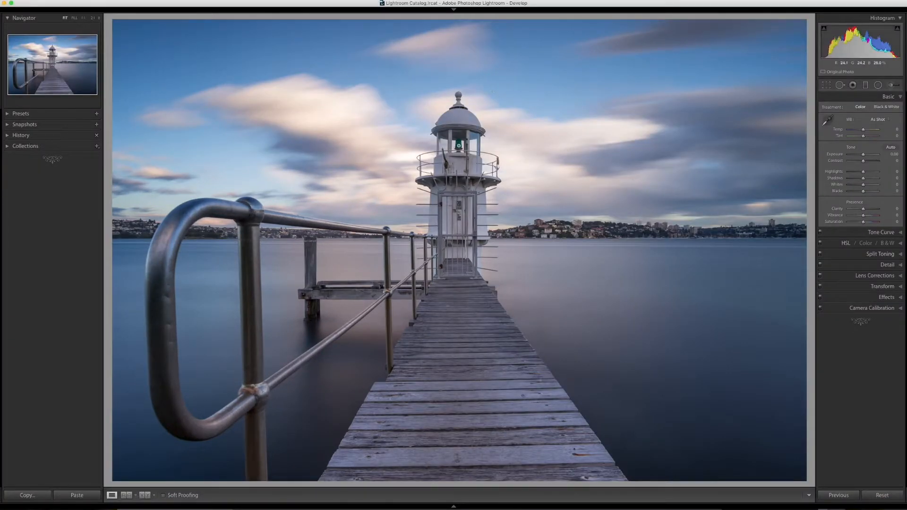
# Crop the photo to a 16 x 9 aspect ratio, trimming the upper sky and the near end of the jetty.
pyautogui.click(826, 85)
pyautogui.click(875, 110)
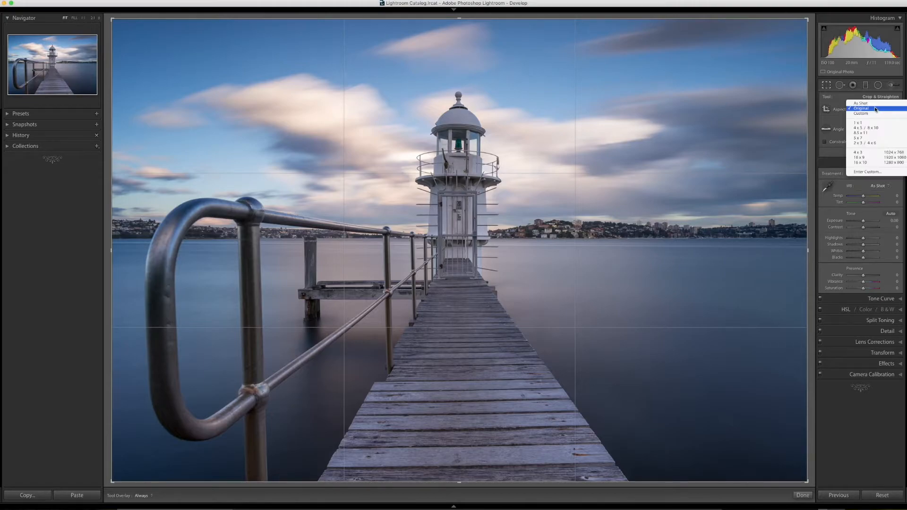
pyautogui.click(862, 158)
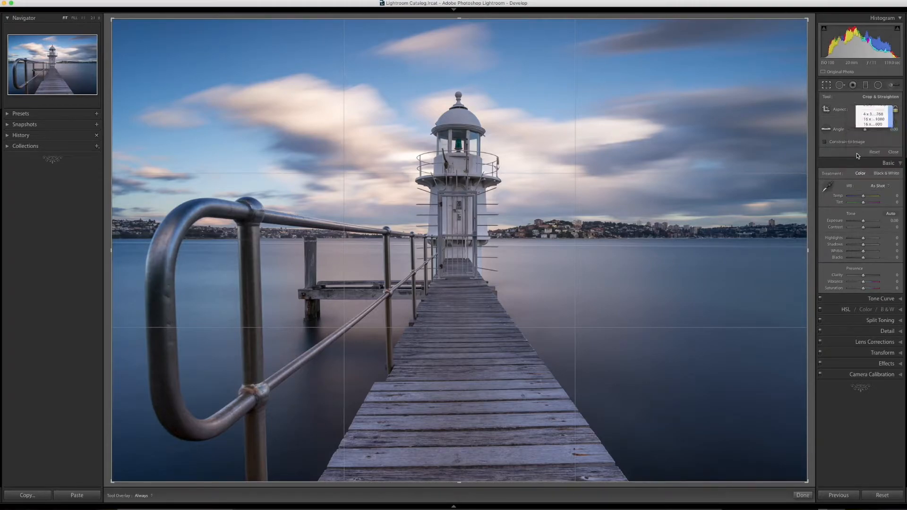
pyautogui.moveTo(757, 106); pyautogui.dragTo(761, 87)
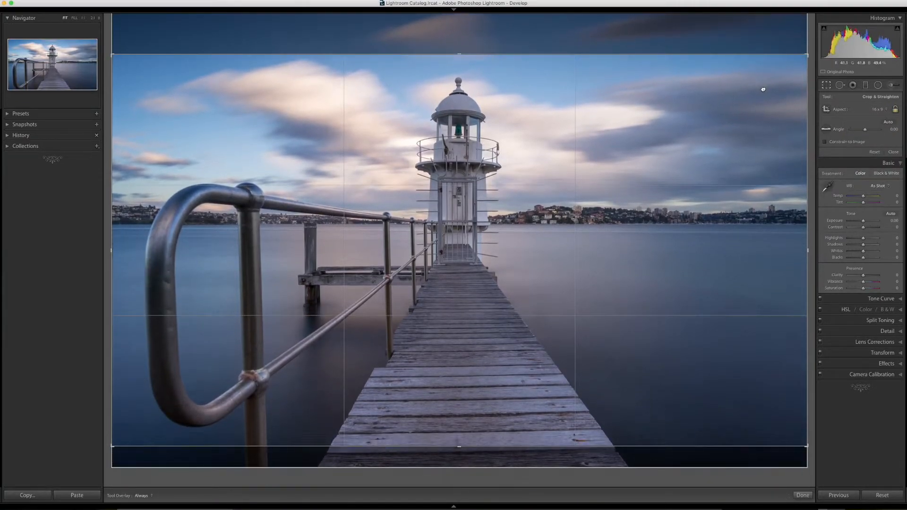
pyautogui.moveTo(807, 55); pyautogui.dragTo(805, 56)
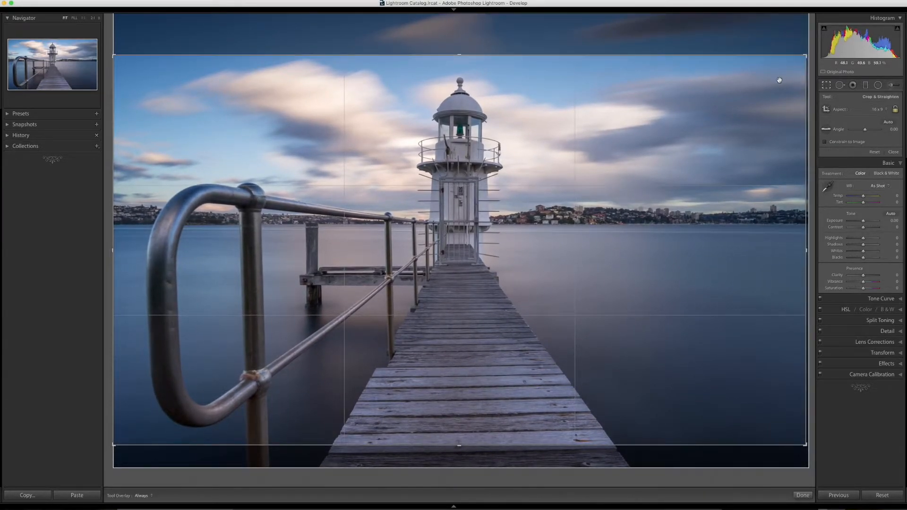
pyautogui.press('Return')
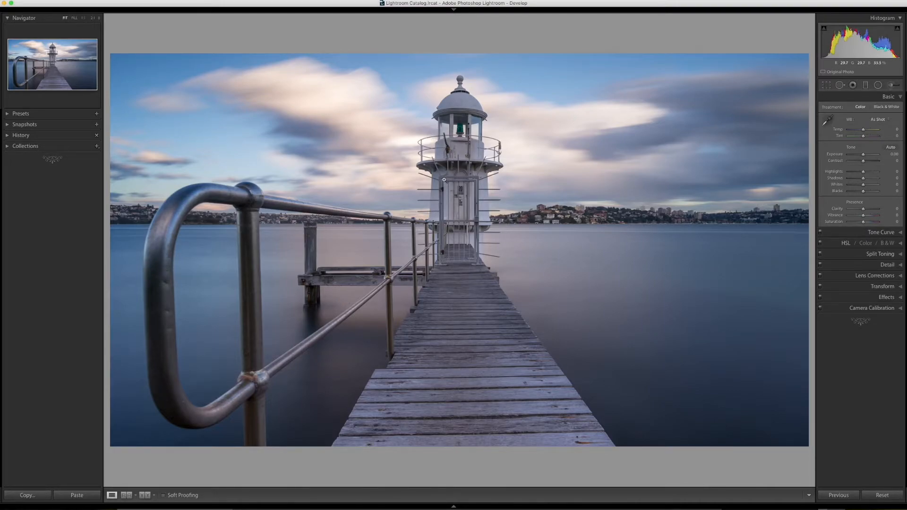
# Edit a copy with Lightroom adjustments in Silver Efex Pro 2 and apply the 019 Fine Art Process preset.
pyautogui.rightClick(478, 167)
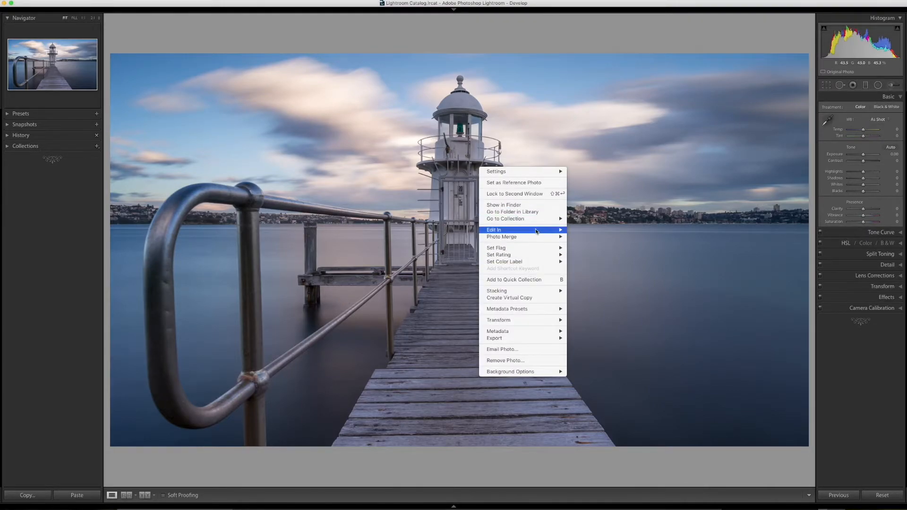
pyautogui.moveTo(536, 231)
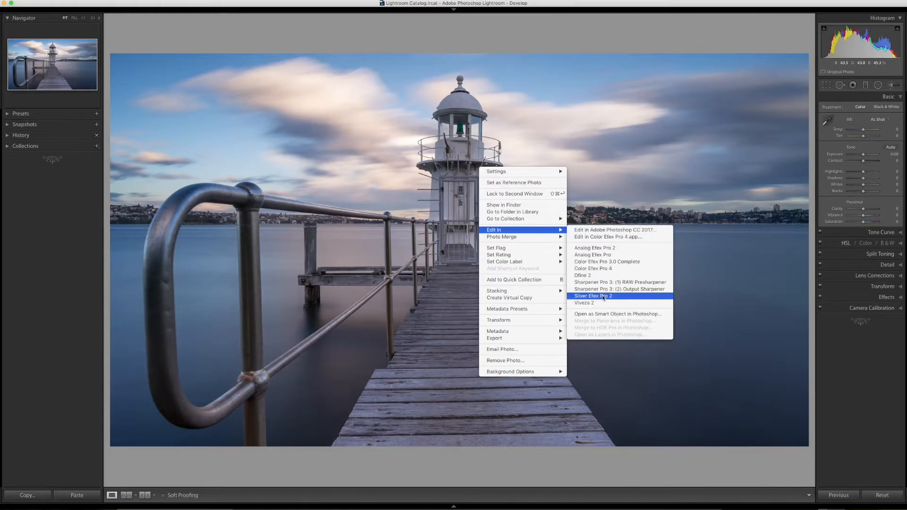
pyautogui.click(600, 296)
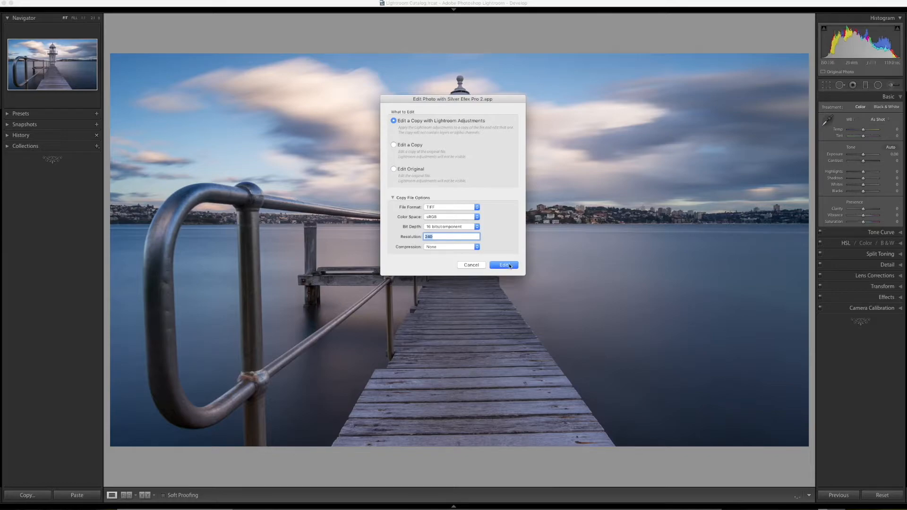
pyautogui.click(508, 264)
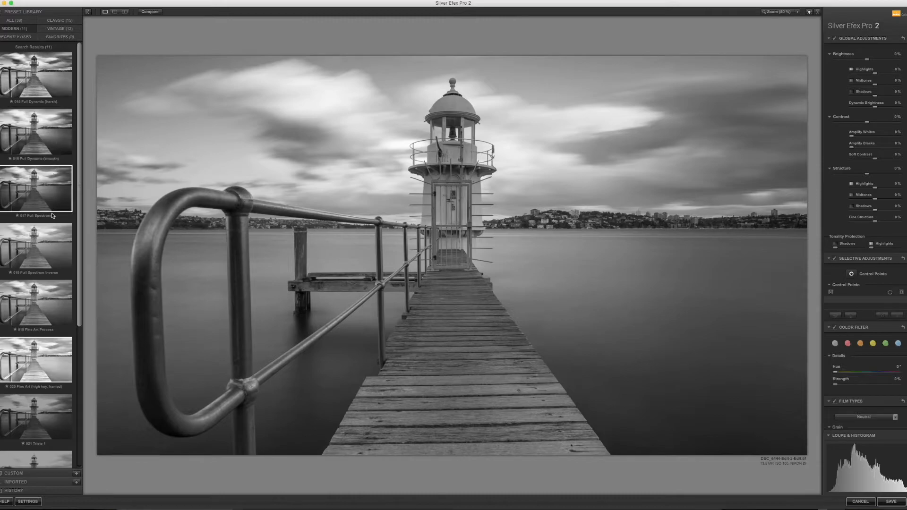
pyautogui.moveTo(81, 194)
pyautogui.mouseDown()
pyautogui.moveTo(98, 352)
pyautogui.moveTo(68, 226)
pyautogui.moveTo(72, 184)
pyautogui.mouseUp()
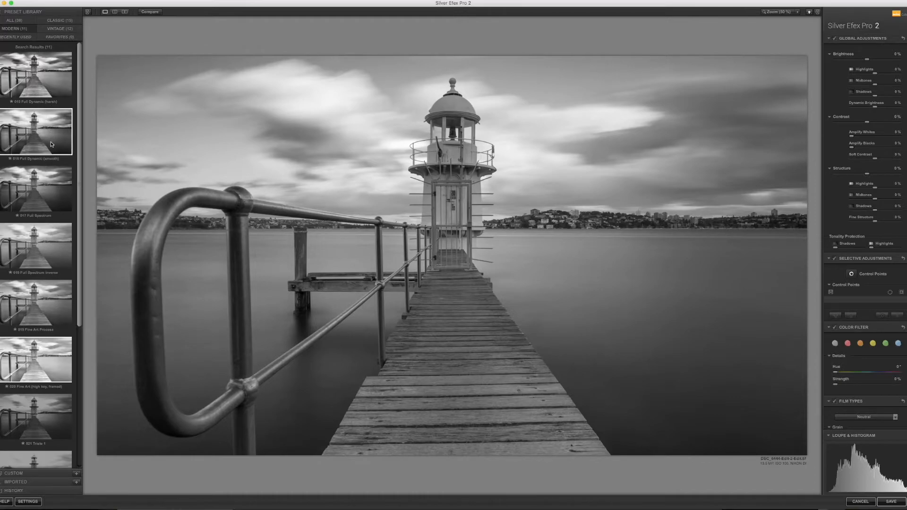
pyautogui.click(46, 305)
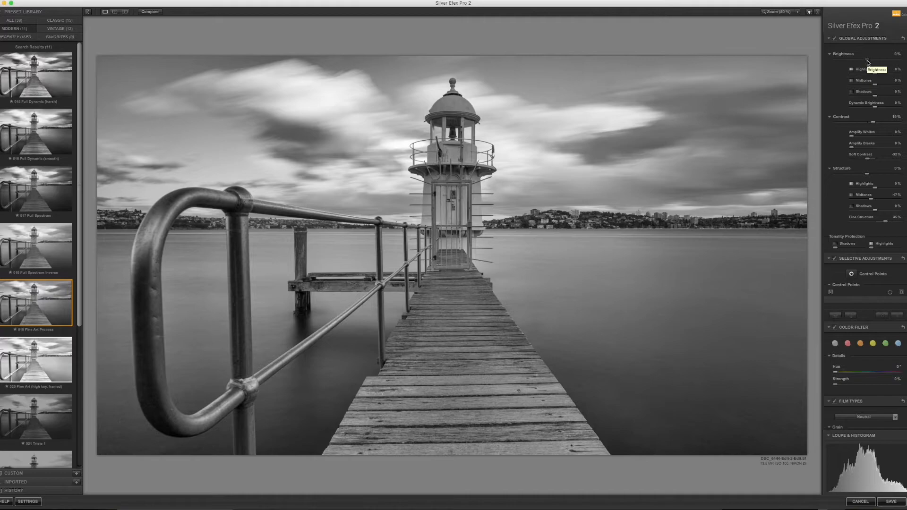
# Set the brightness to 3%, with its highlights at 27% and shadows at -6%.
pyautogui.moveTo(869, 61); pyautogui.dragTo(871, 61)
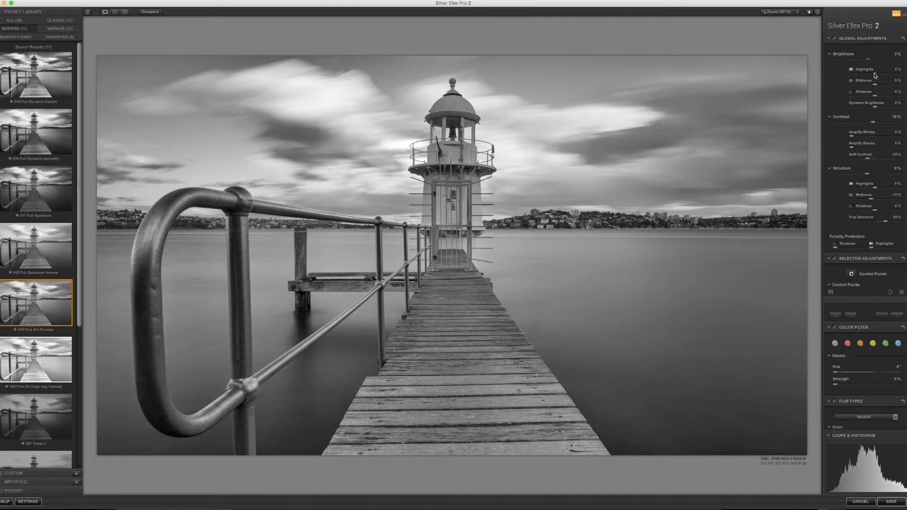
pyautogui.moveTo(877, 74)
pyautogui.mouseDown()
pyautogui.moveTo(893, 76)
pyautogui.moveTo(845, 73)
pyautogui.moveTo(884, 78)
pyautogui.mouseUp()
pyautogui.moveTo(875, 98); pyautogui.dragTo(865, 98)
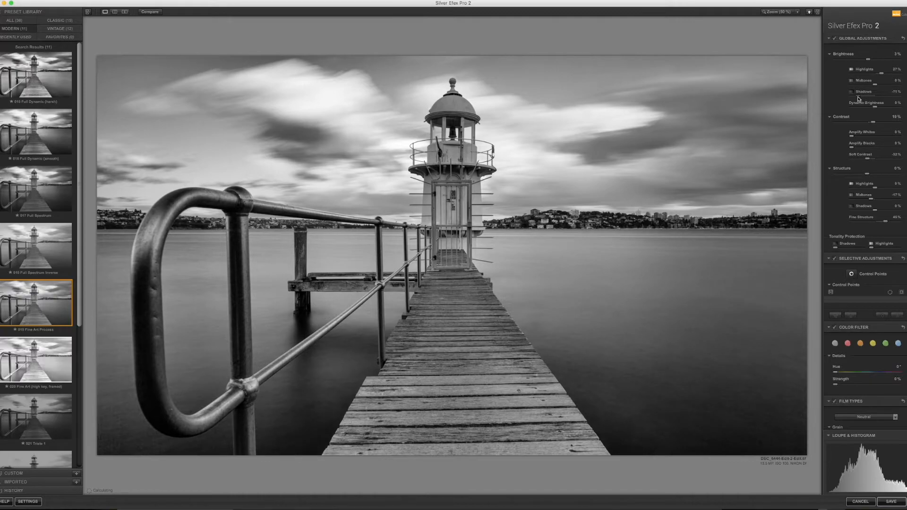
pyautogui.moveTo(859, 98)
pyautogui.mouseDown()
pyautogui.moveTo(886, 104)
pyautogui.moveTo(874, 105)
pyautogui.mouseUp()
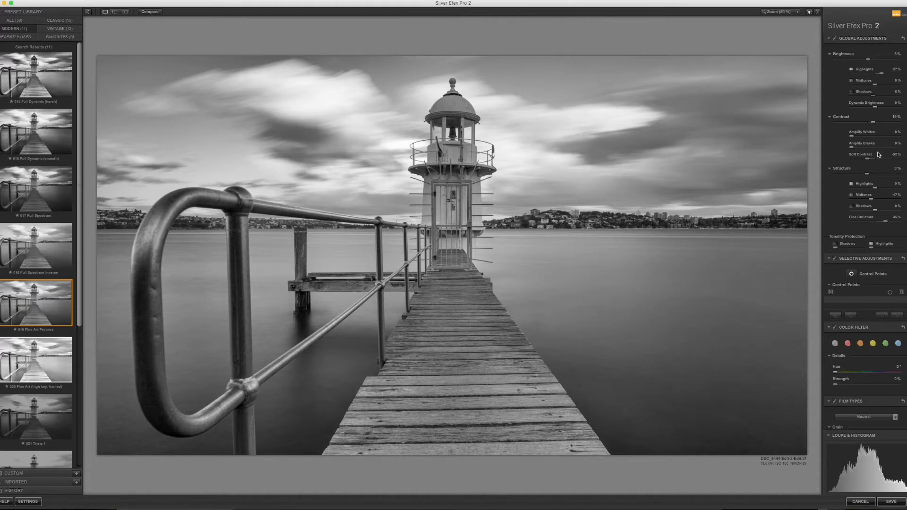
# Set the contrast to 12%, Amplify Whites to 21%, Amplify Blacks to 18% and Soft Contrast to -34%.
pyautogui.moveTo(873, 124)
pyautogui.mouseDown()
pyautogui.moveTo(852, 125)
pyautogui.moveTo(890, 127)
pyautogui.moveTo(866, 139)
pyautogui.mouseUp()
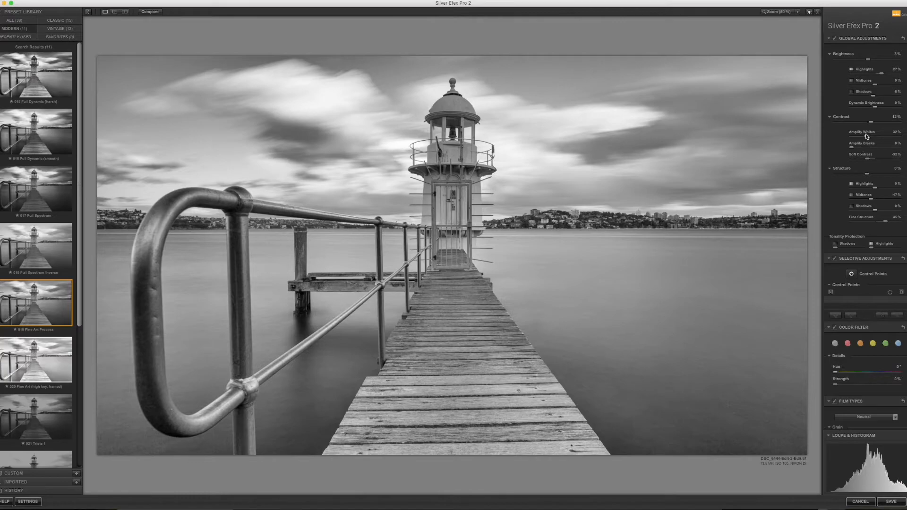
pyautogui.moveTo(852, 147); pyautogui.dragTo(862, 148)
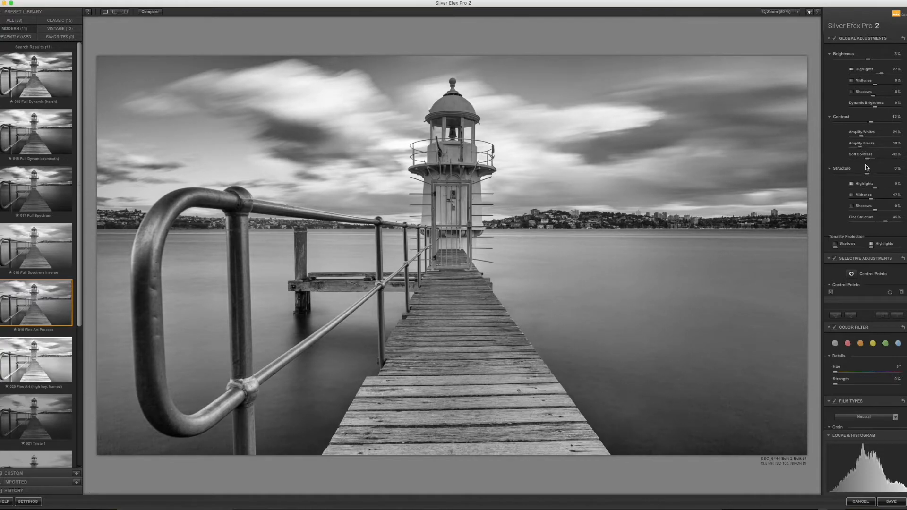
pyautogui.moveTo(872, 160); pyautogui.dragTo(867, 161)
# Raise the overall structure and its shadows, and lower the structure midtones and the structure highlights to -44%.
pyautogui.moveTo(873, 177); pyautogui.dragTo(872, 180)
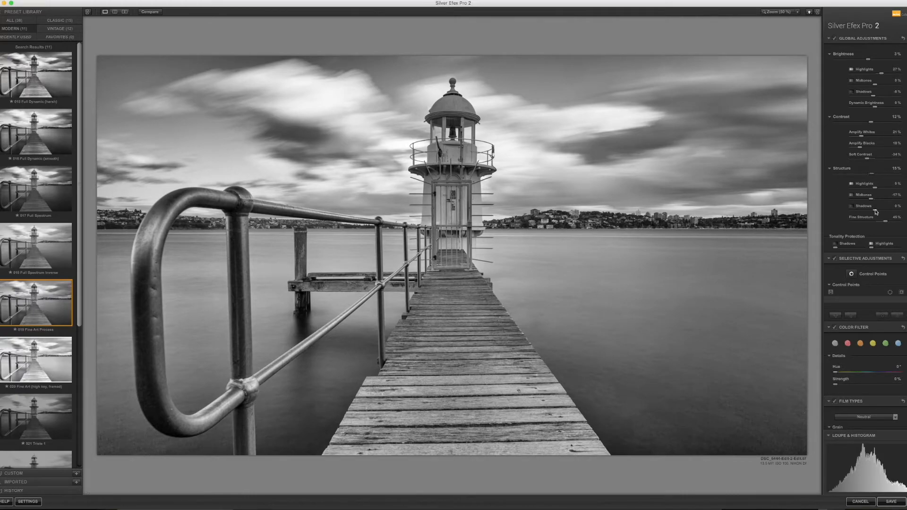
pyautogui.moveTo(875, 175)
pyautogui.mouseDown()
pyautogui.moveTo(901, 177)
pyautogui.moveTo(875, 180)
pyautogui.mouseUp()
pyautogui.moveTo(876, 189); pyautogui.dragTo(865, 189)
pyautogui.moveTo(876, 211); pyautogui.dragTo(881, 217)
pyautogui.moveTo(871, 200); pyautogui.dragTo(859, 201)
# Apply Blue Toner 7 as the toning in the finishing adjustments.
pyautogui.scroll(-5, 865, 231)
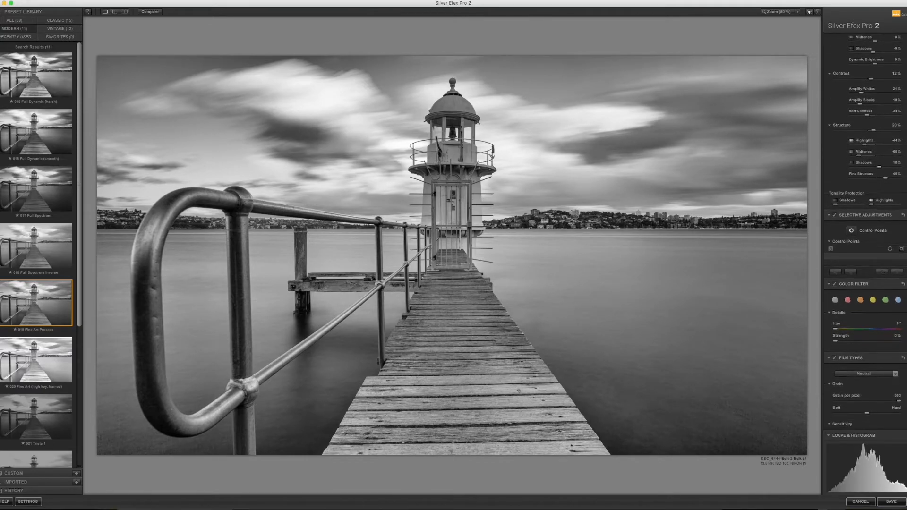
pyautogui.scroll(-5, 864, 232)
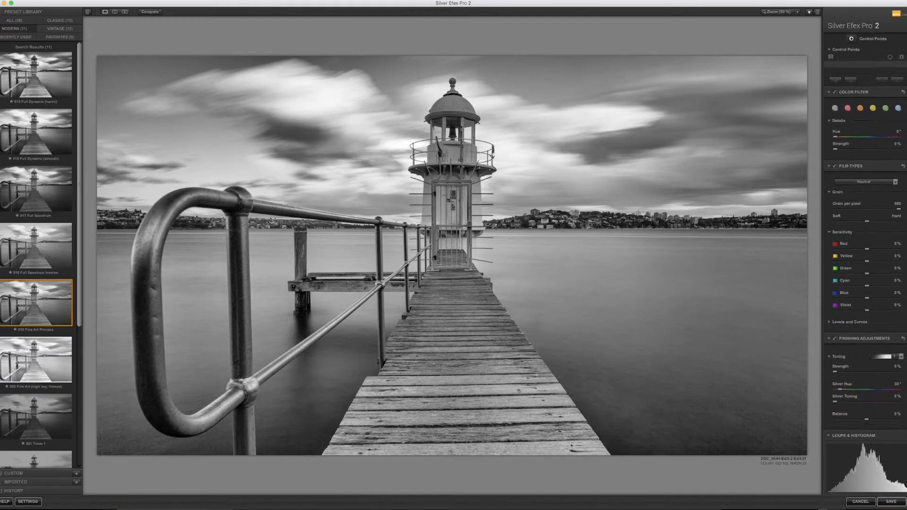
pyautogui.scroll(-1, 865, 232)
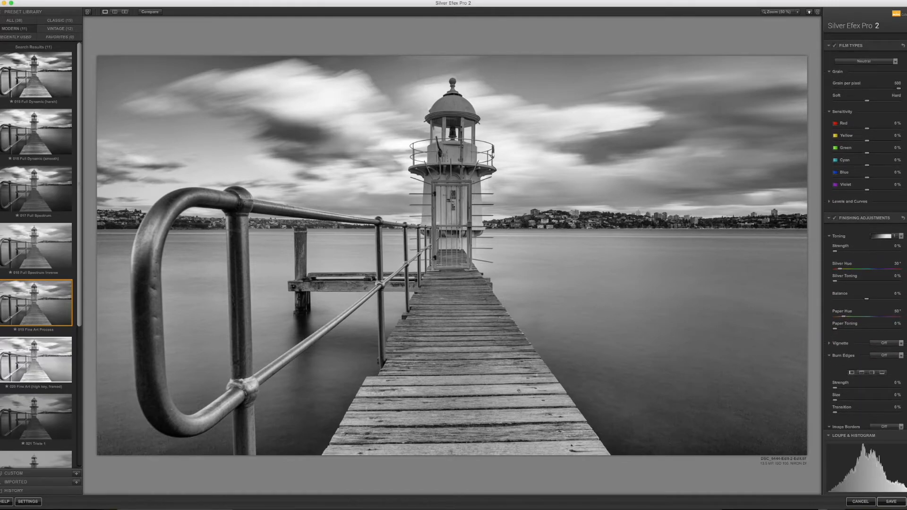
pyautogui.click(902, 236)
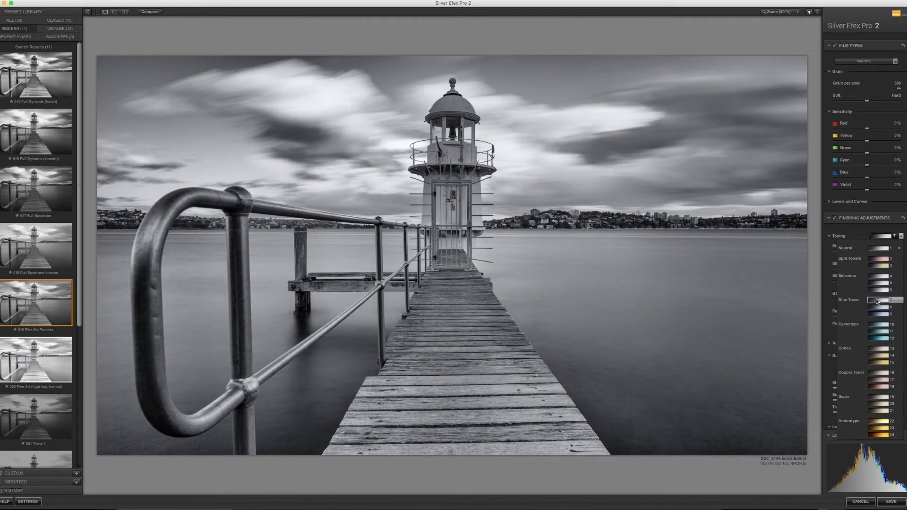
pyautogui.click(876, 302)
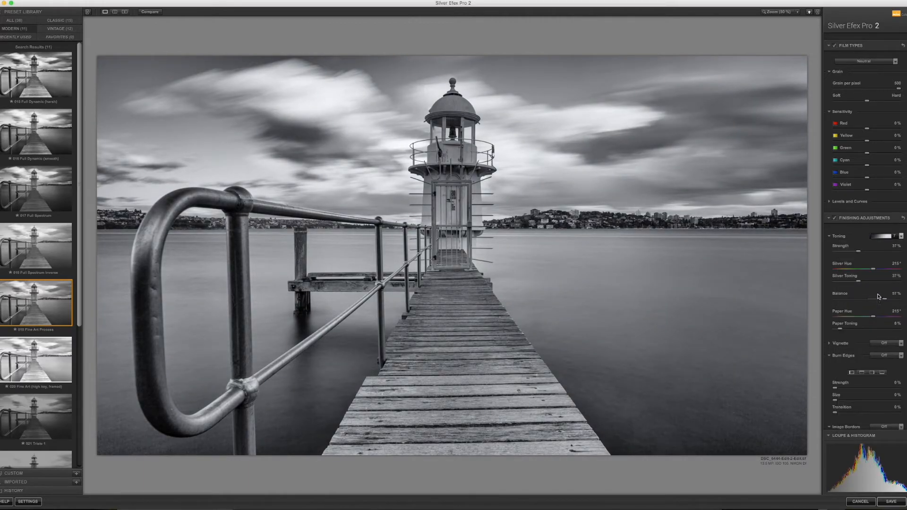
# Compare the edit with the unadjusted black-and-white version, then save it and return to Lightroom.
pyautogui.click(148, 12)
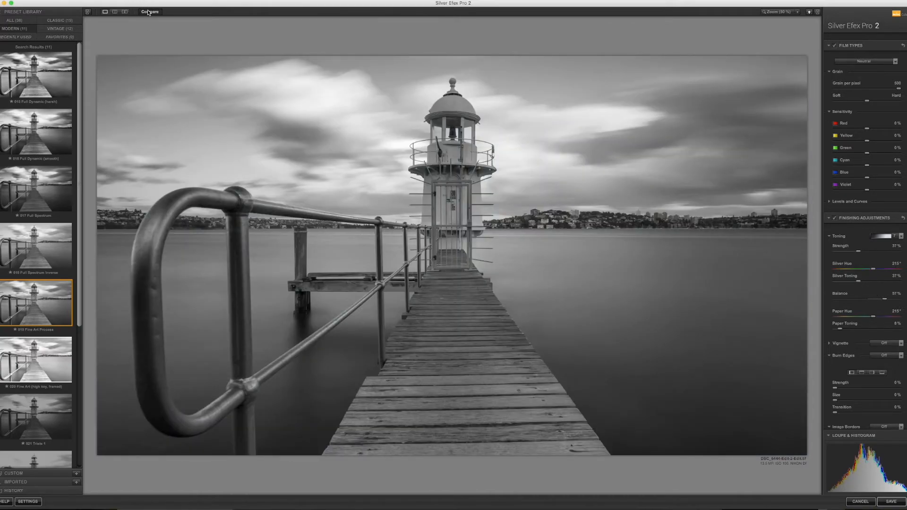
pyautogui.click(148, 12)
pyautogui.click(147, 12)
pyautogui.click(147, 13)
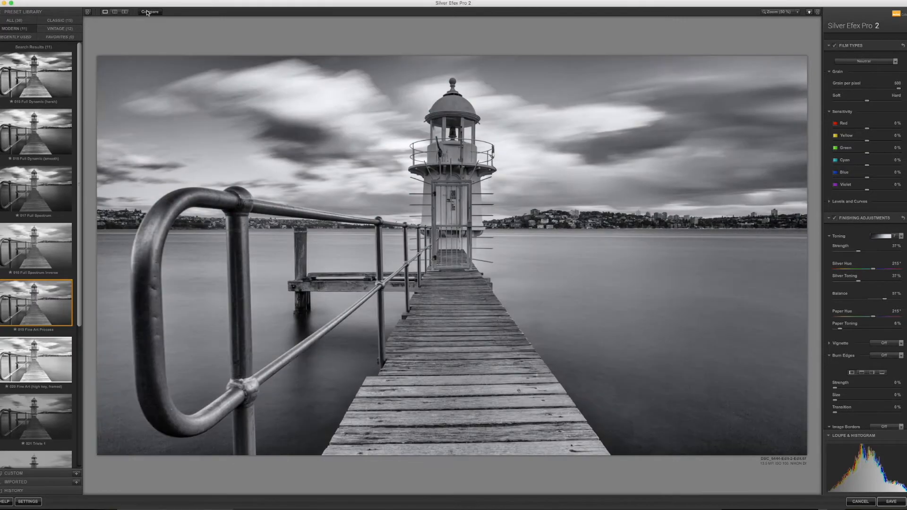
pyautogui.click(147, 13)
pyautogui.click(146, 13)
pyautogui.click(891, 501)
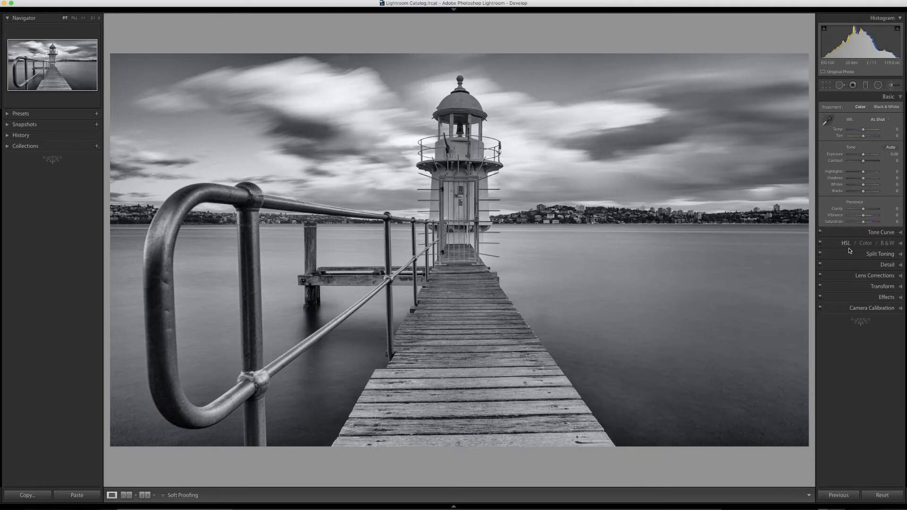
# Set the color noise reduction to 78 and the luminance noise reduction to 40.
pyautogui.click(881, 265)
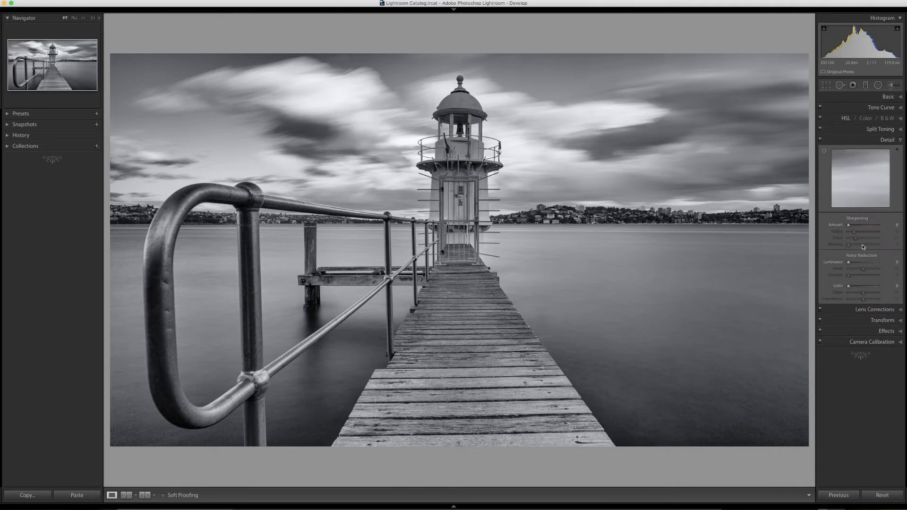
pyautogui.moveTo(849, 285); pyautogui.dragTo(870, 285)
pyautogui.click(854, 263)
pyautogui.moveTo(856, 263); pyautogui.dragTo(857, 265)
# Inspect the lighthouse up close and set the sharpening amount to 45.
pyautogui.click(502, 185)
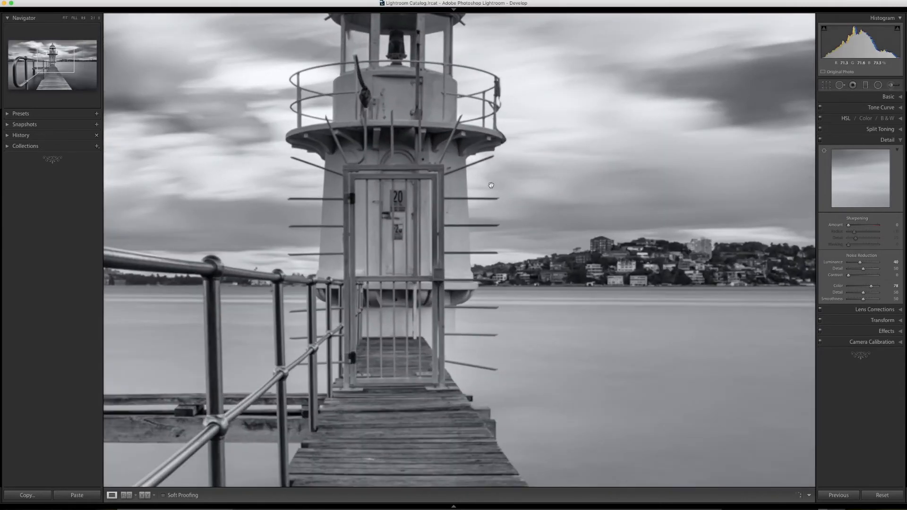
pyautogui.moveTo(478, 170); pyautogui.dragTo(520, 255)
pyautogui.click(857, 226)
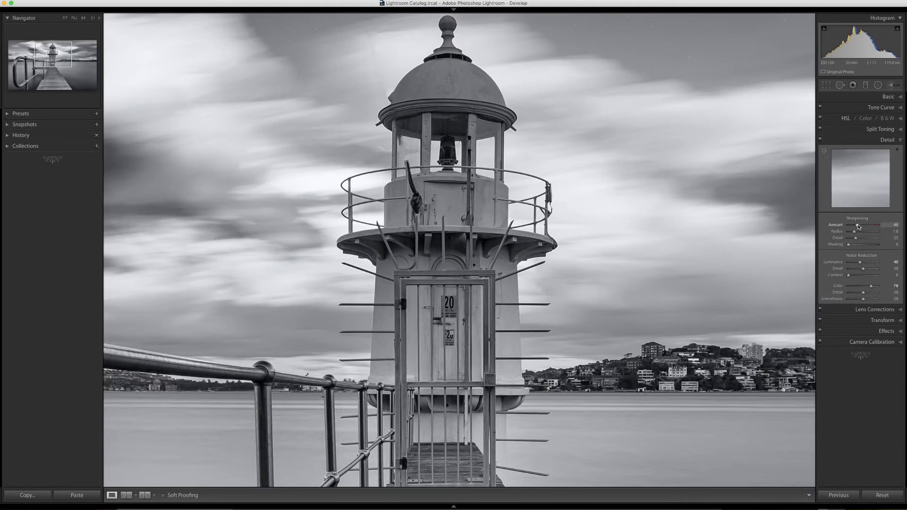
# Compare the finished black-and-white photo with the original color shot in the Library.
pyautogui.click(787, 260)
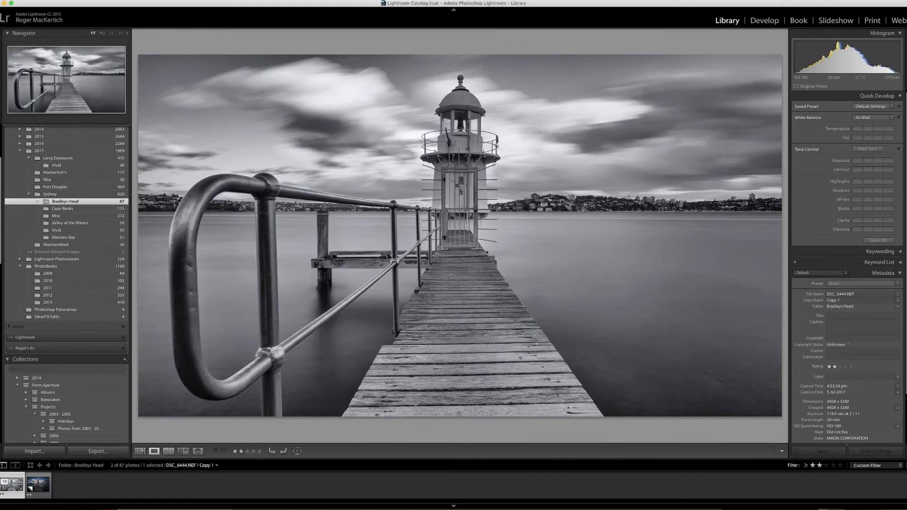
pyautogui.press('Right')
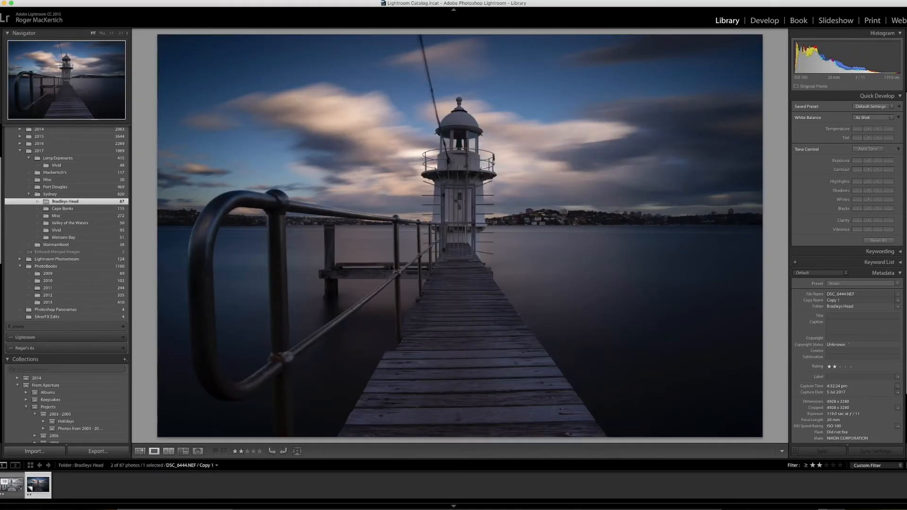
pyautogui.press('Left')
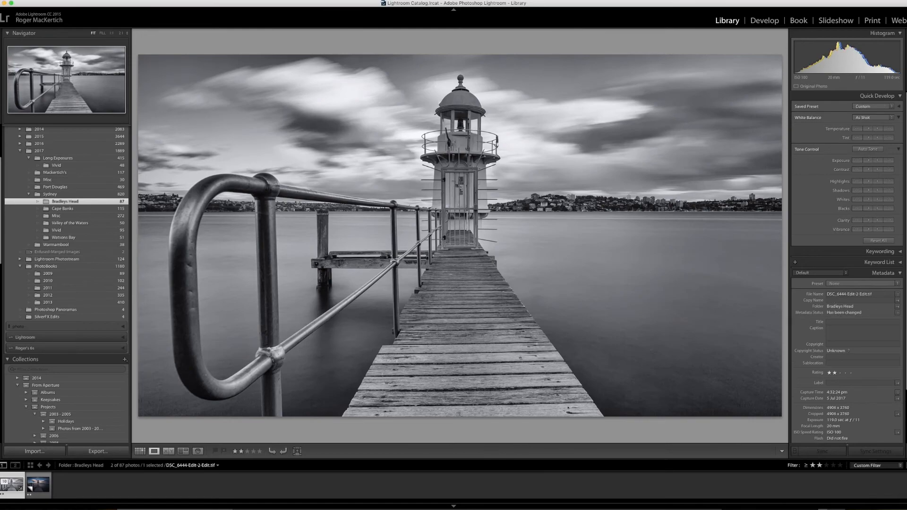